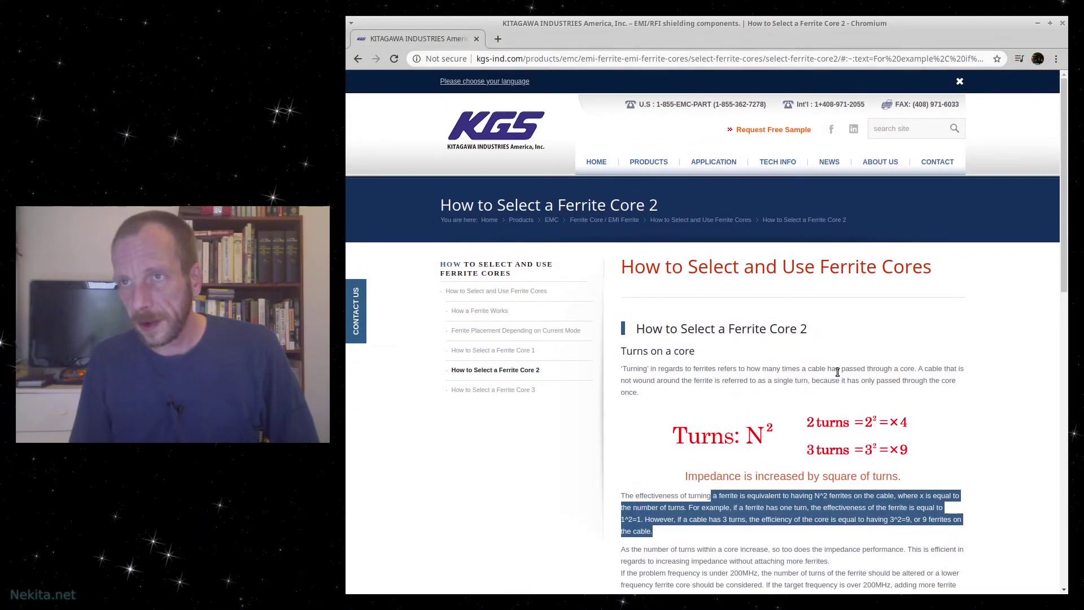
{"action": "scroll", "coordinate": [837, 372], "scroll_direction": "down", "scroll_amount": 3}
{"action": "scroll", "coordinate": [837, 371], "scroll_direction": "down", "scroll_amount": 2}
{"action": "scroll", "coordinate": [837, 371], "scroll_direction": "down", "scroll_amount": 3}
{"action": "scroll", "coordinate": [837, 371], "scroll_direction": "down", "scroll_amount": 3}
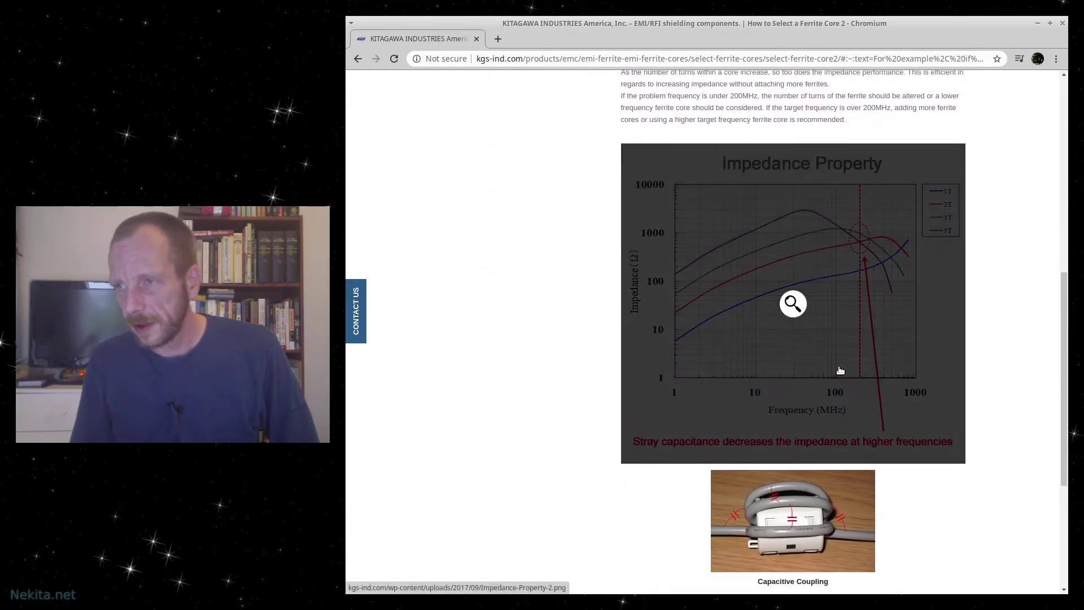
{"action": "scroll", "coordinate": [982, 470], "scroll_direction": "down", "scroll_amount": 3}
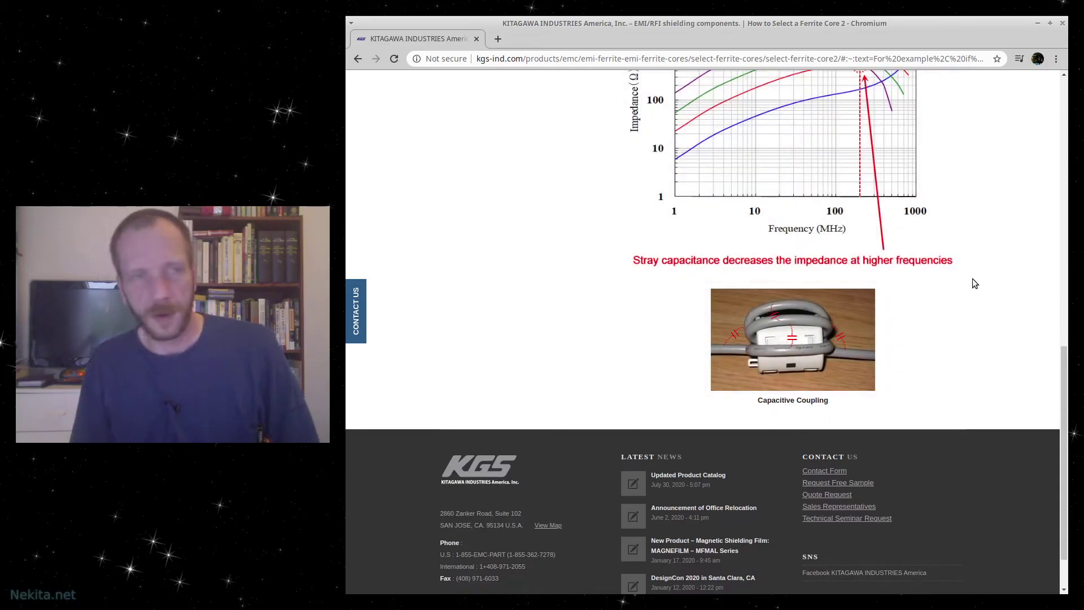
{"action": "scroll", "coordinate": [973, 279], "scroll_direction": "up", "scroll_amount": 2}
{"action": "scroll", "coordinate": [976, 279], "scroll_direction": "up", "scroll_amount": 2}
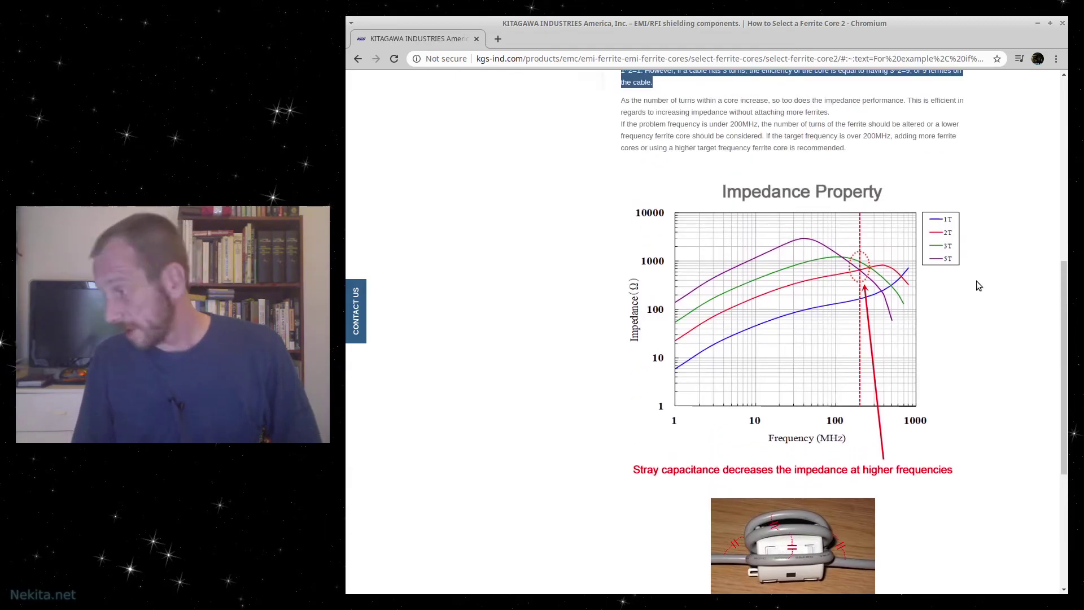